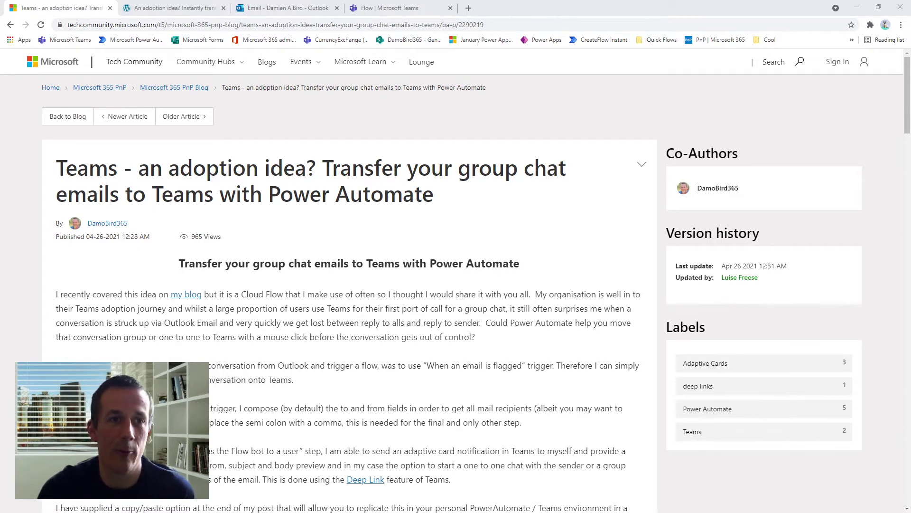
Step: Open the 'When will we migrate?' thread in Outlook and read through its replies
click(282, 10)
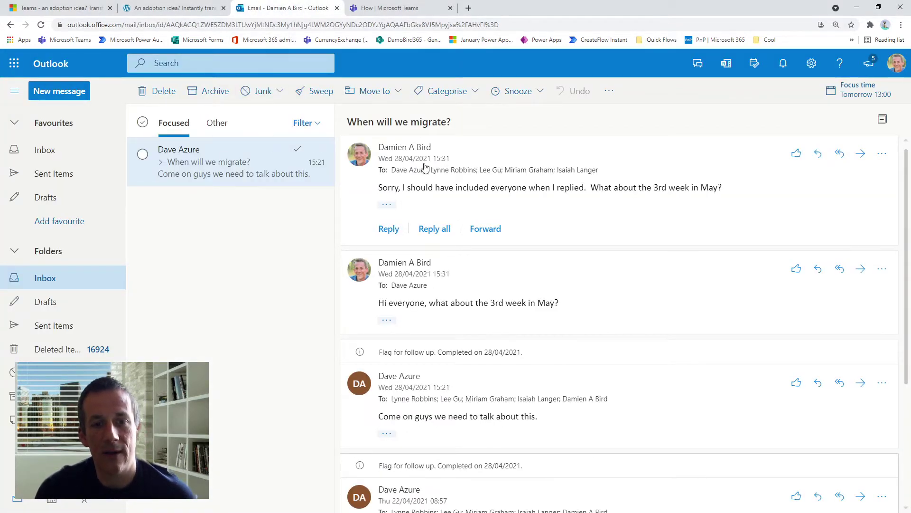
scroll(450, 356, down, 3)
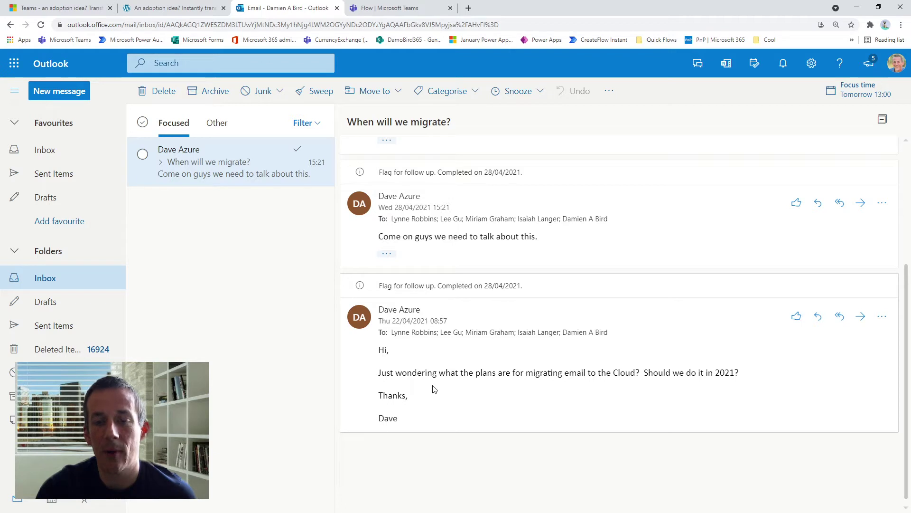
scroll(451, 388, up, 2)
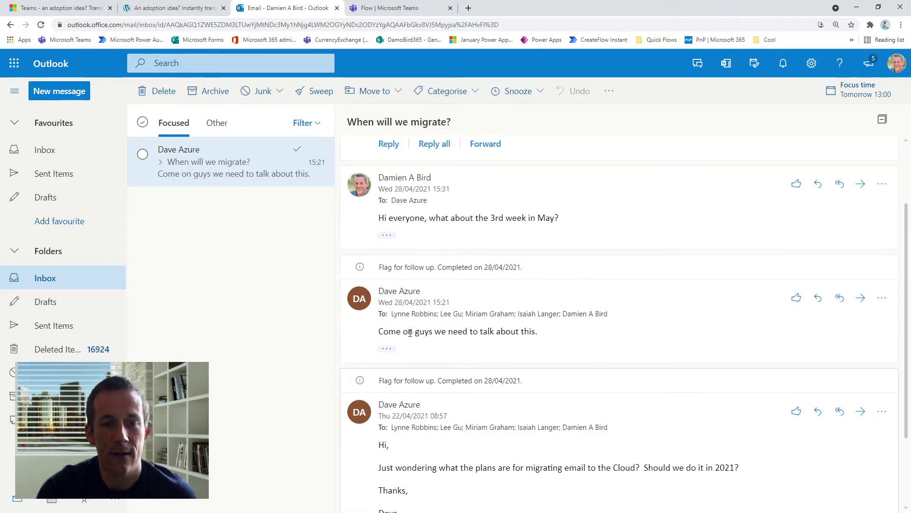
scroll(423, 334, up, 2)
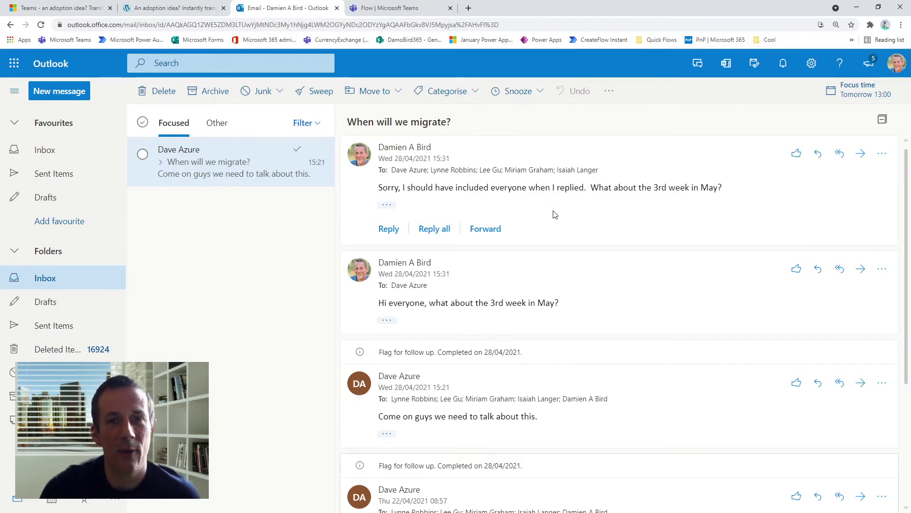
Step: Flag the thread's original 22/04 message for follow-up
scroll(688, 276, down, 4)
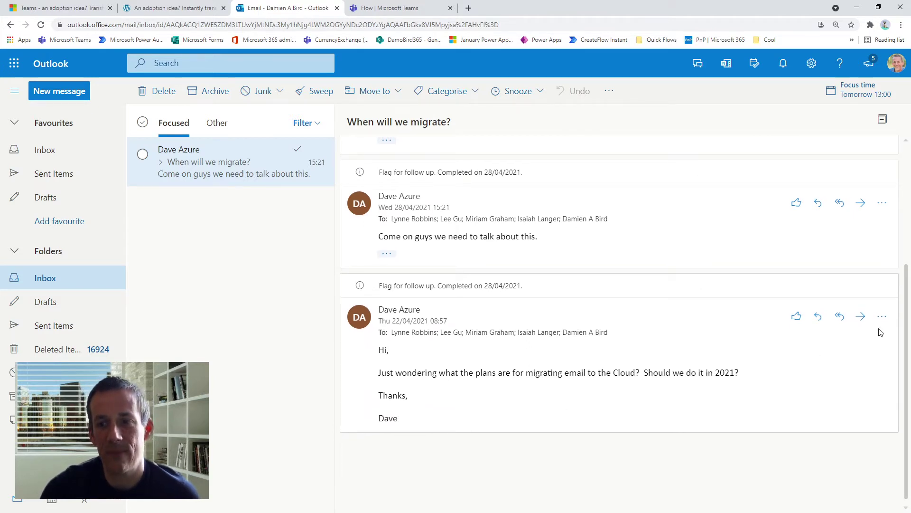
click(882, 316)
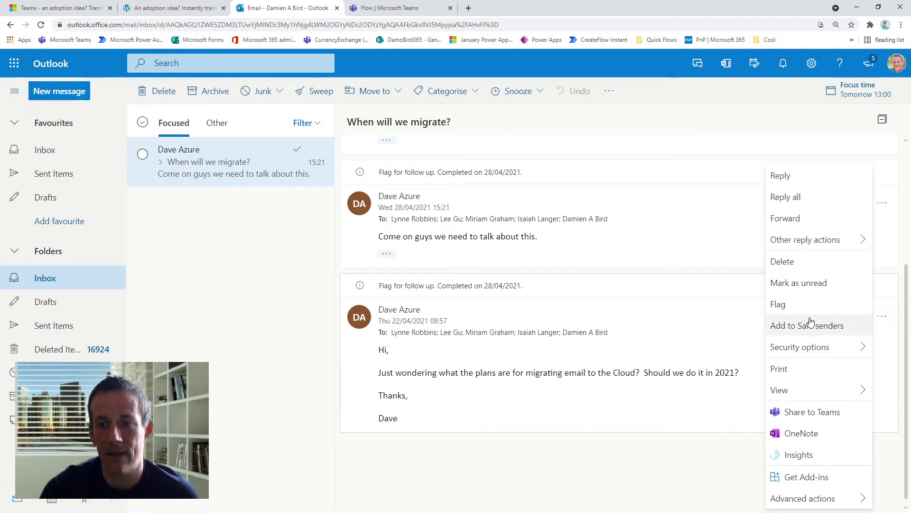
click(779, 305)
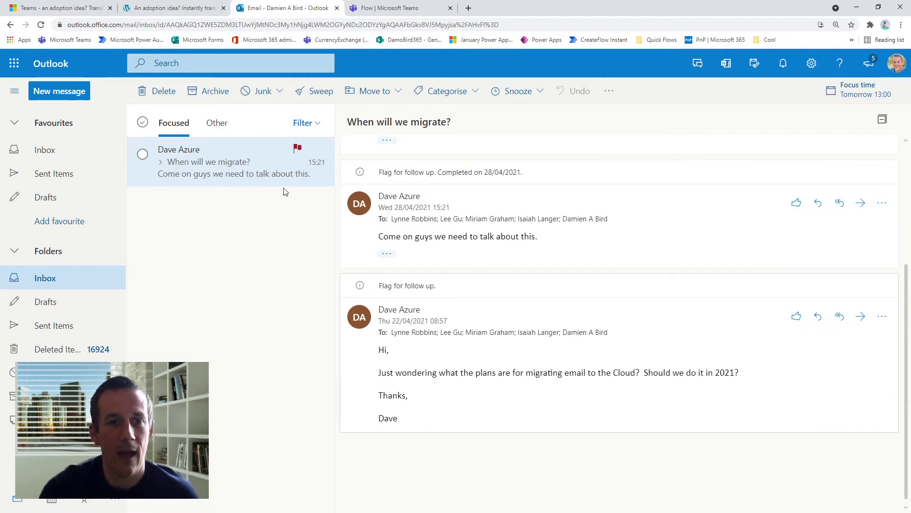
mouse_move(297, 150)
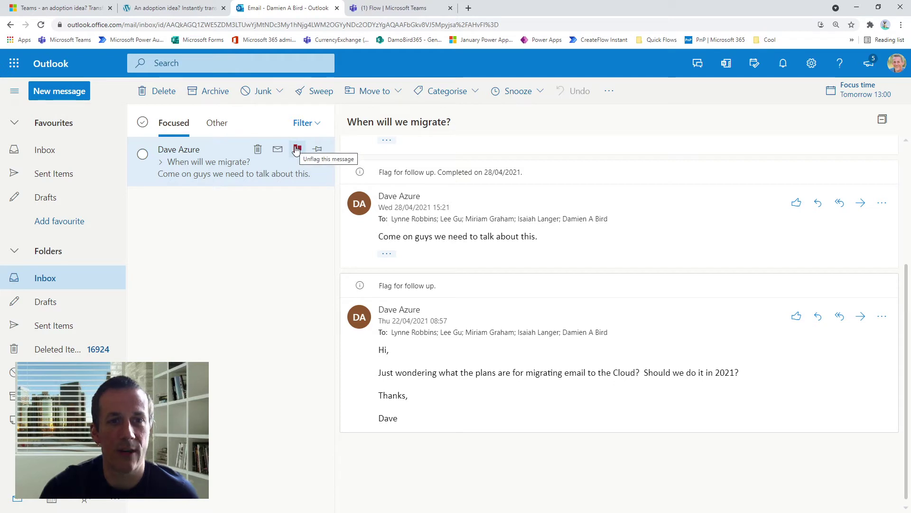
Step: Switch to the Teams Flow bot chat showing the 'Transfer Email to Chat' card
click(396, 9)
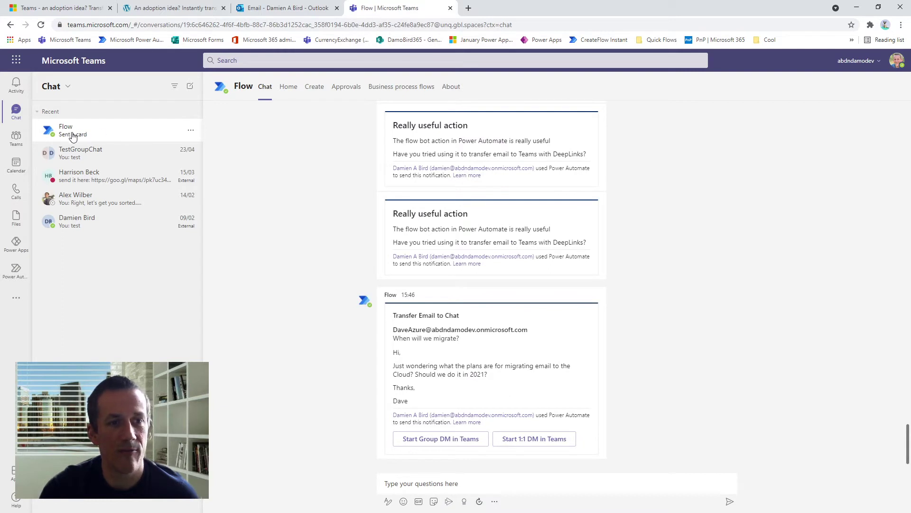
mouse_move(419, 328)
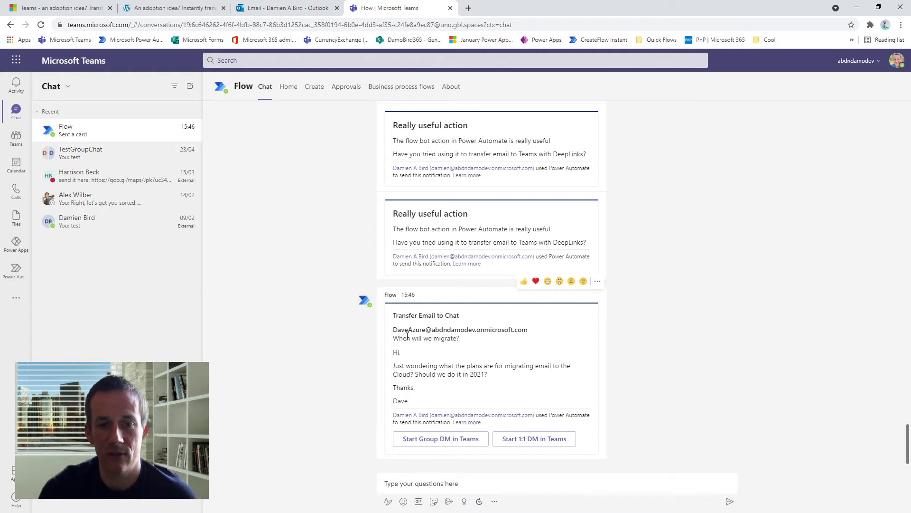
Step: Start a prefilled 1:1 chat draft with the email's sender, then return to the Flow chat
click(535, 443)
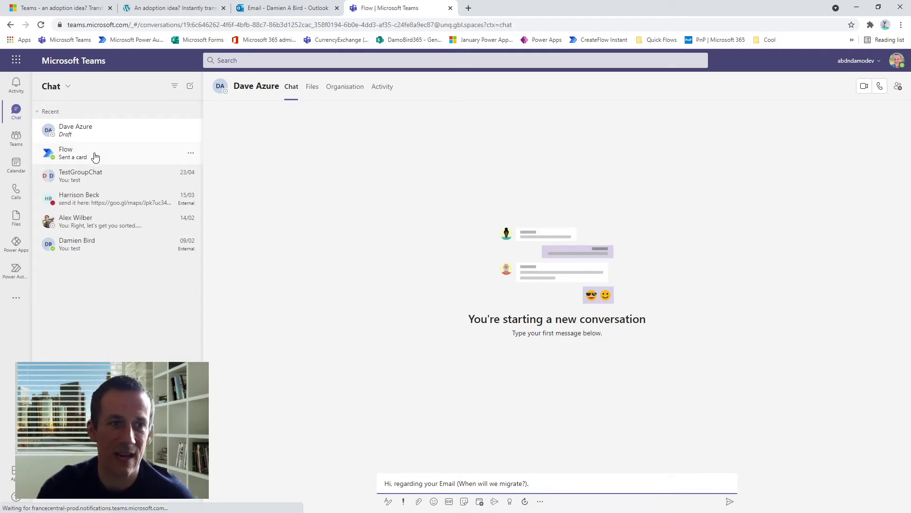
click(95, 156)
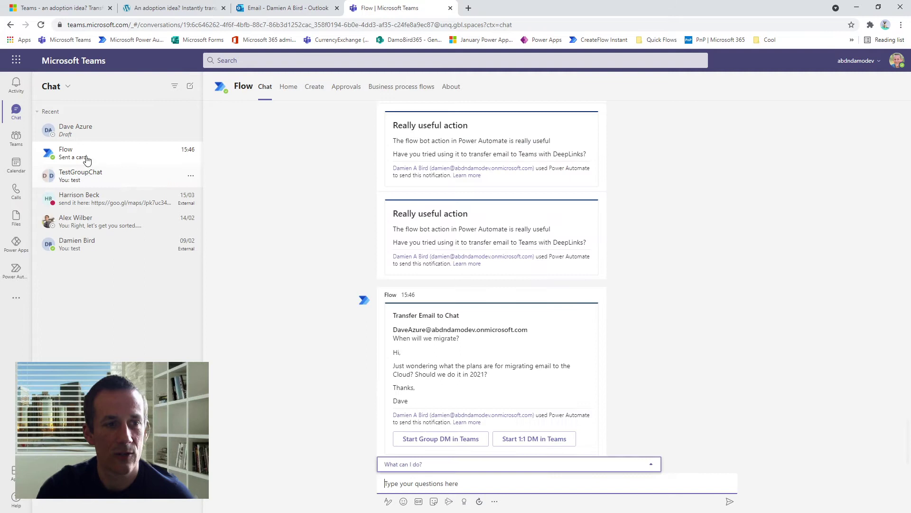
Step: Start the six-person 'When will we migrate?' group chat from the card and check its participants
click(429, 439)
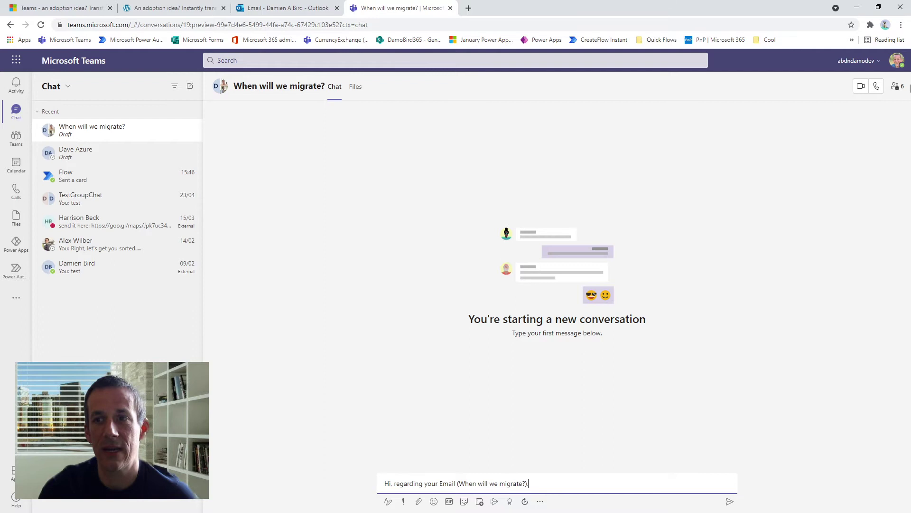
click(896, 88)
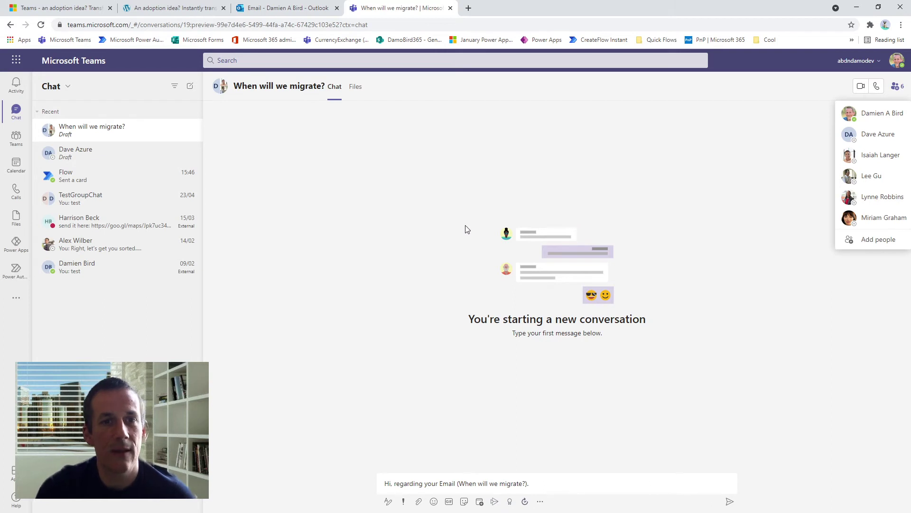
click(378, 240)
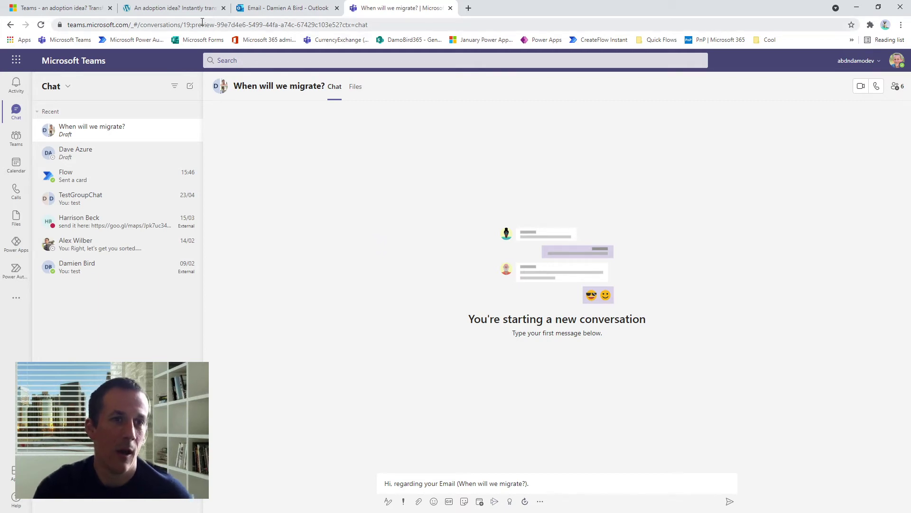
Step: Copy the cloud flow code from the DamoBird365 blog post and open a new blank tab
click(161, 10)
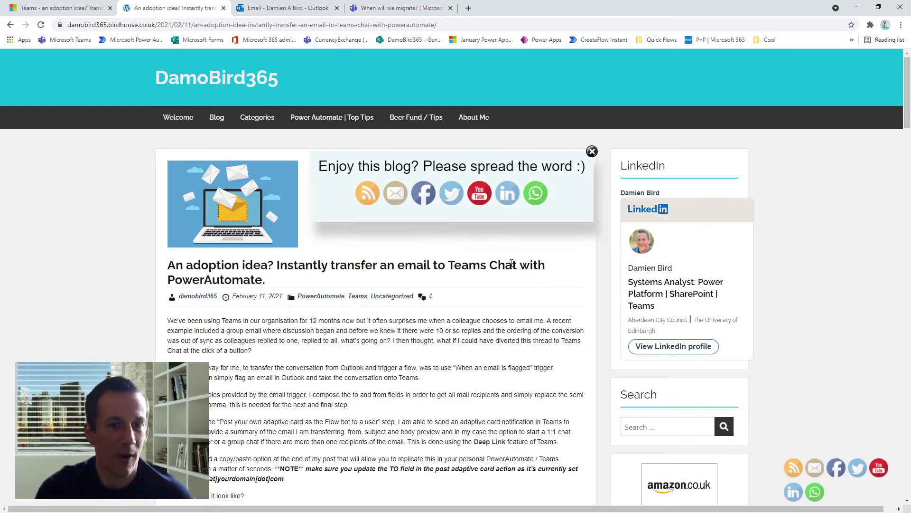
click(592, 151)
scroll(465, 332, down, 20)
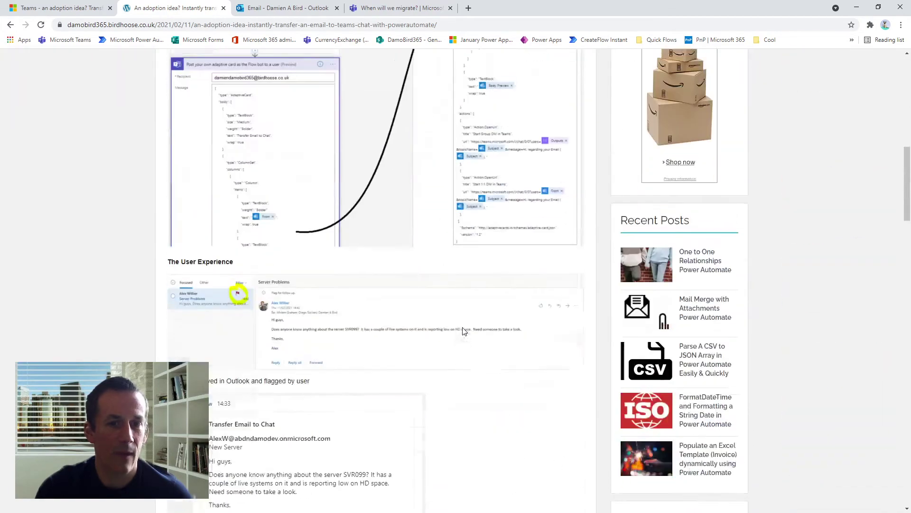
scroll(464, 337, down, 14)
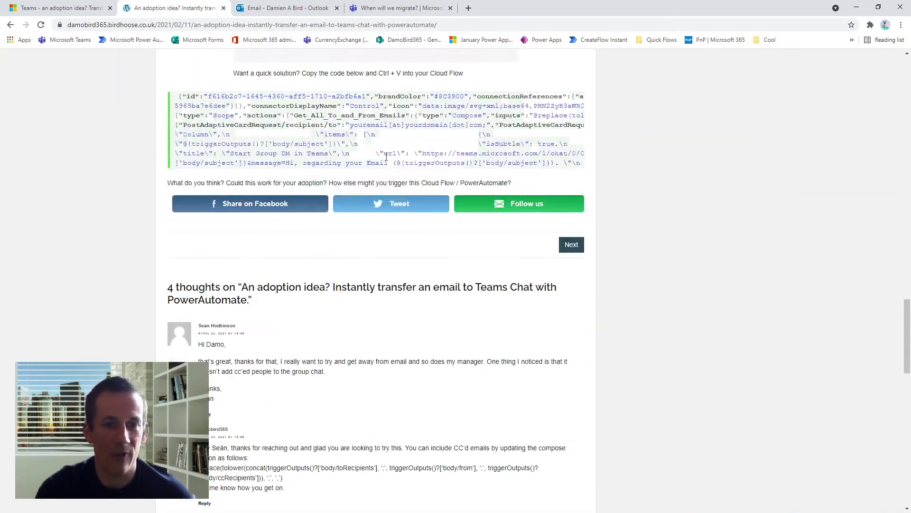
scroll(399, 176, up, 2)
mouse_move(403, 219)
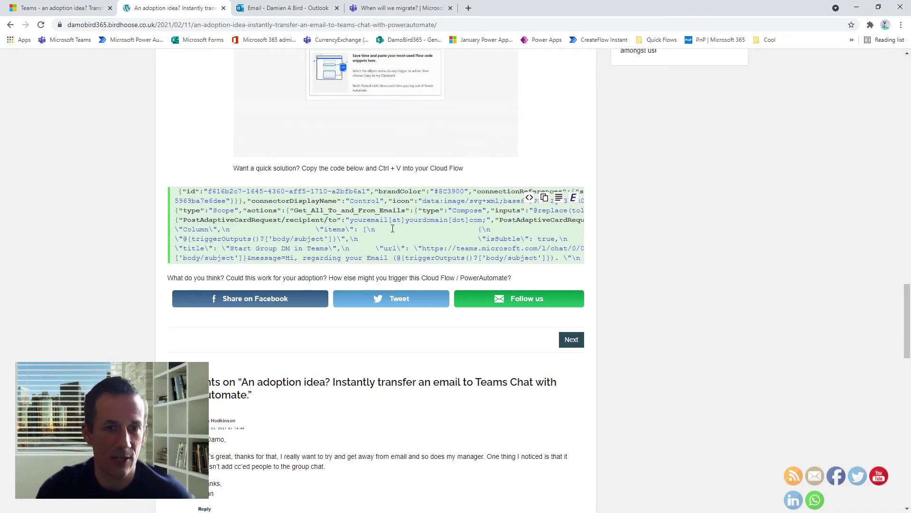
scroll(391, 229, up, 4)
scroll(285, 157, up, 6)
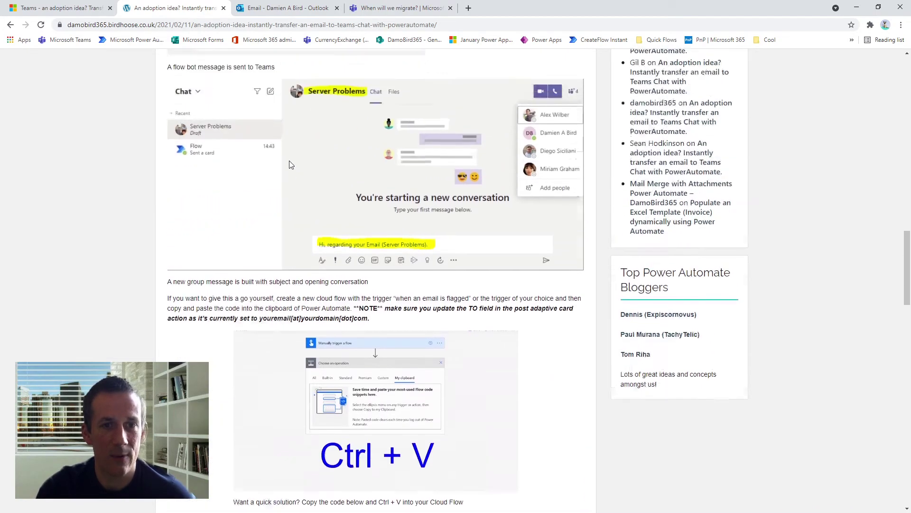
scroll(290, 152, down, 10)
scroll(292, 150, down, 2)
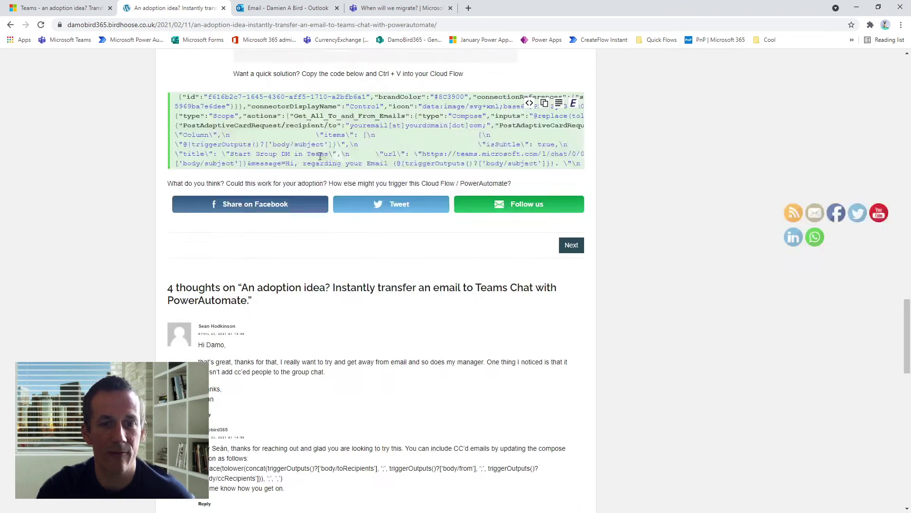
click(545, 104)
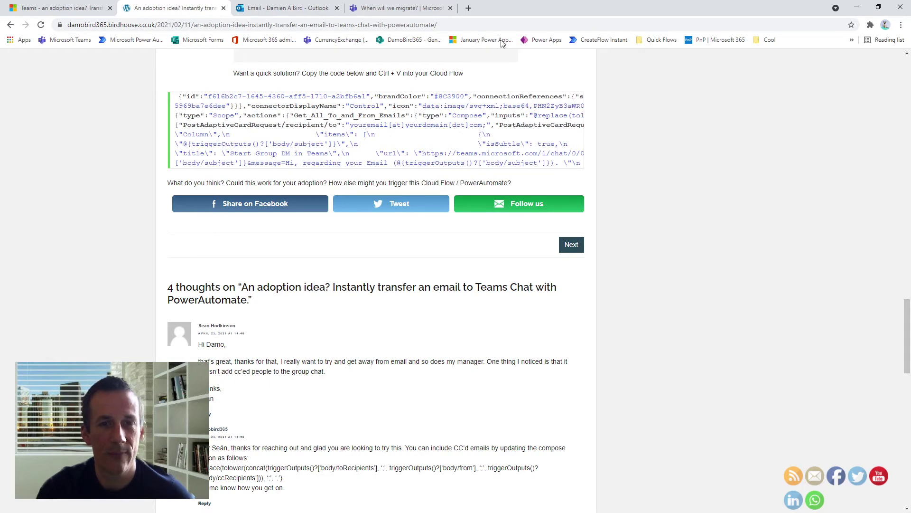
click(469, 9)
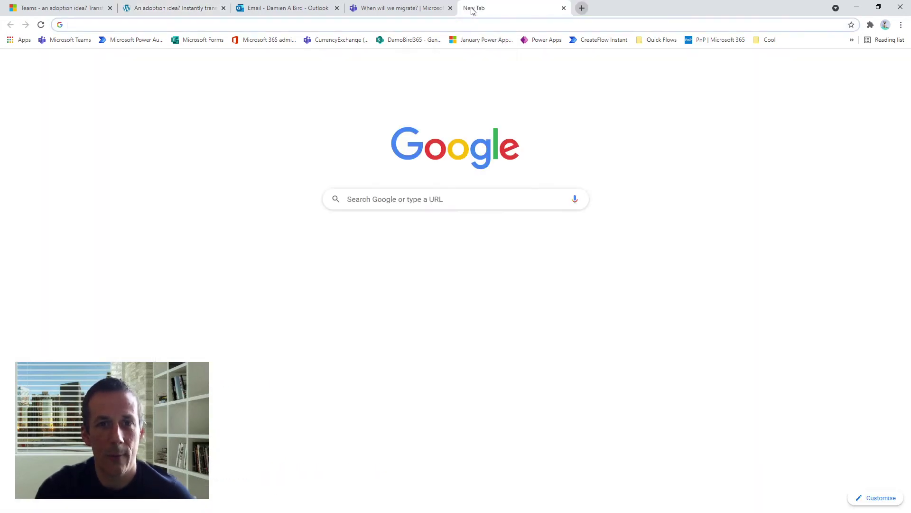
Step: Load a new blank flow from the '100% Blank Flow' link in the Quick Flows bookmarks
click(651, 40)
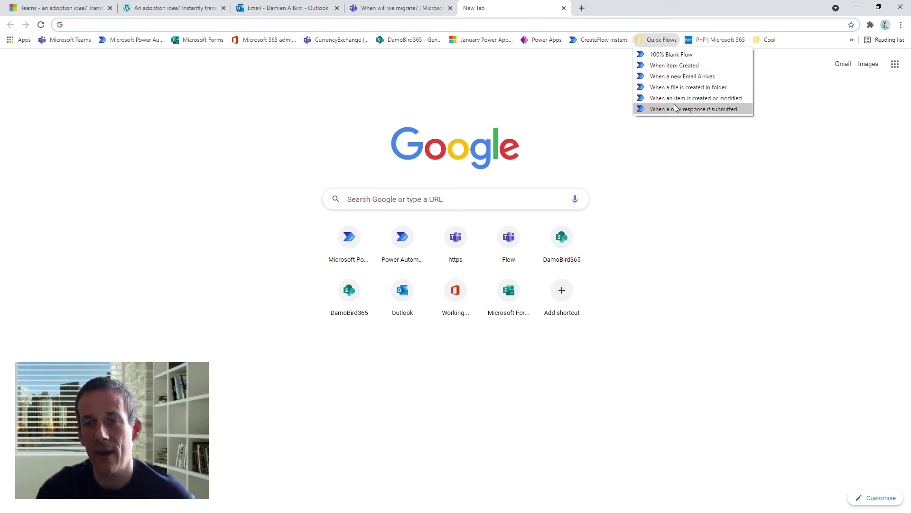
click(677, 55)
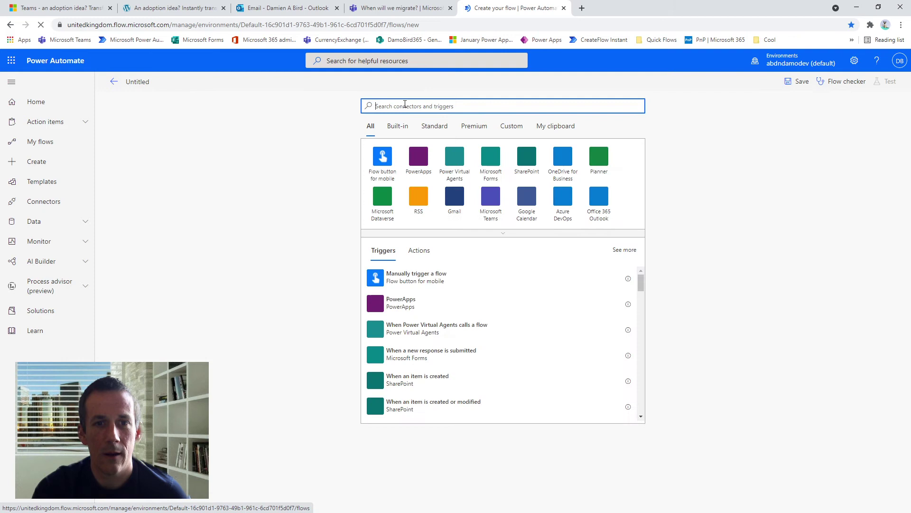
Step: Add the Office 365 Outlook 'When an email is flagged (V3)' trigger on the Inbox folder
text(when an e)
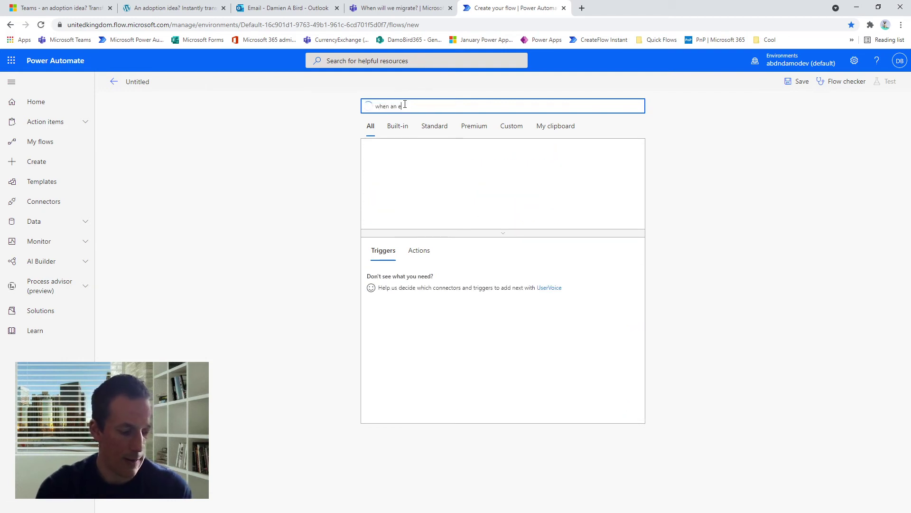
text(mail is fl)
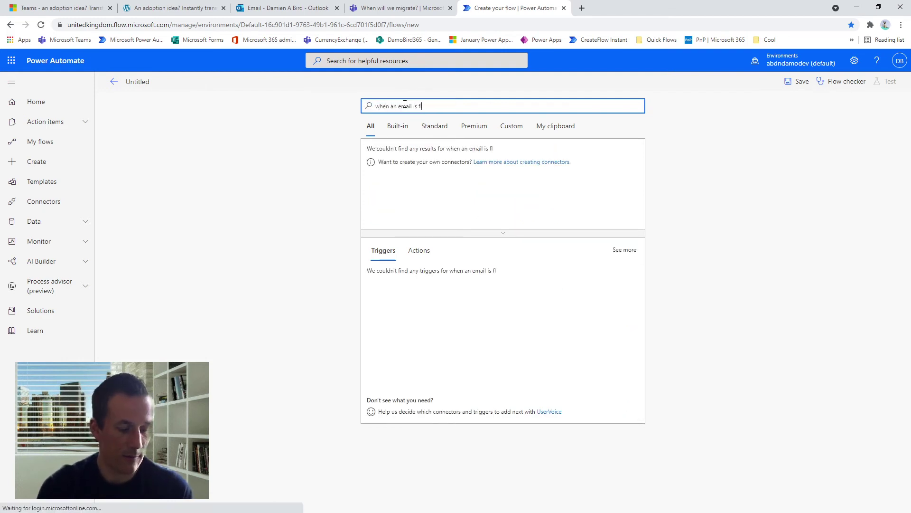
text(agged)
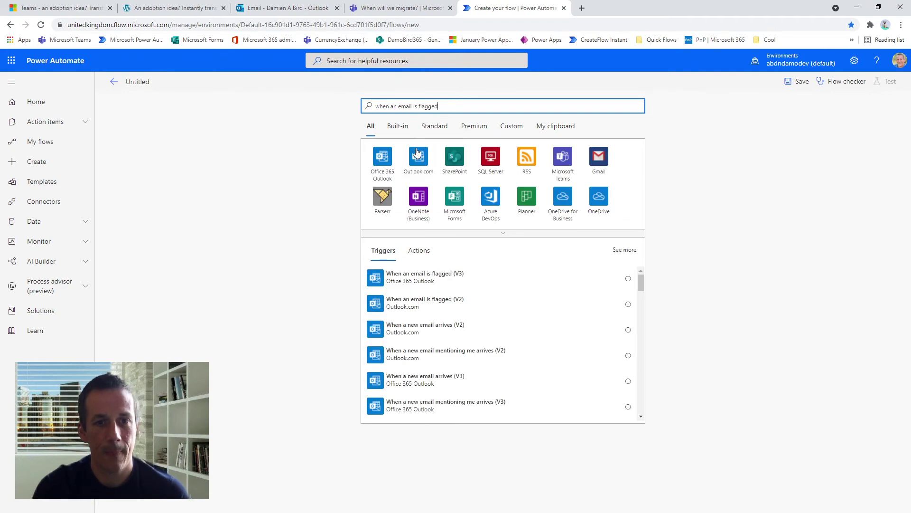
click(426, 279)
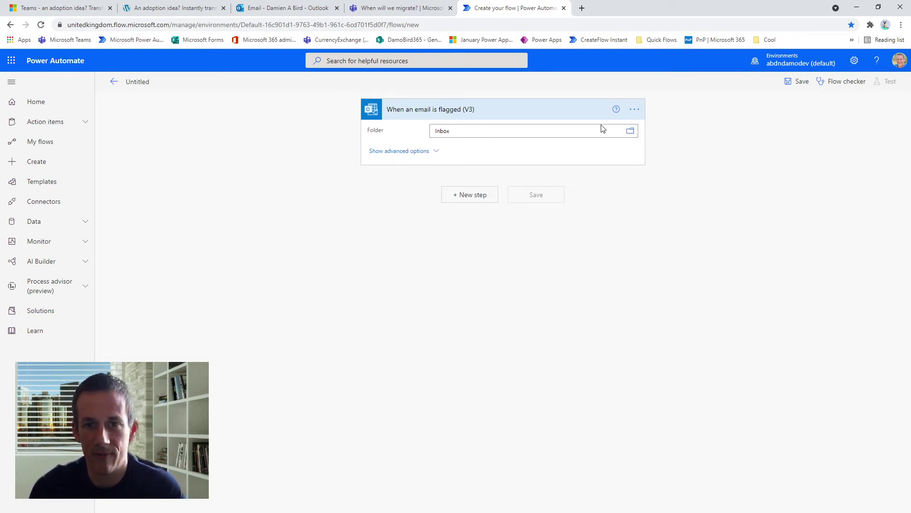
Step: Paste the 'DamoBird365 Transfer Email To Teams' scope from My clipboard below the trigger and expand it
click(469, 199)
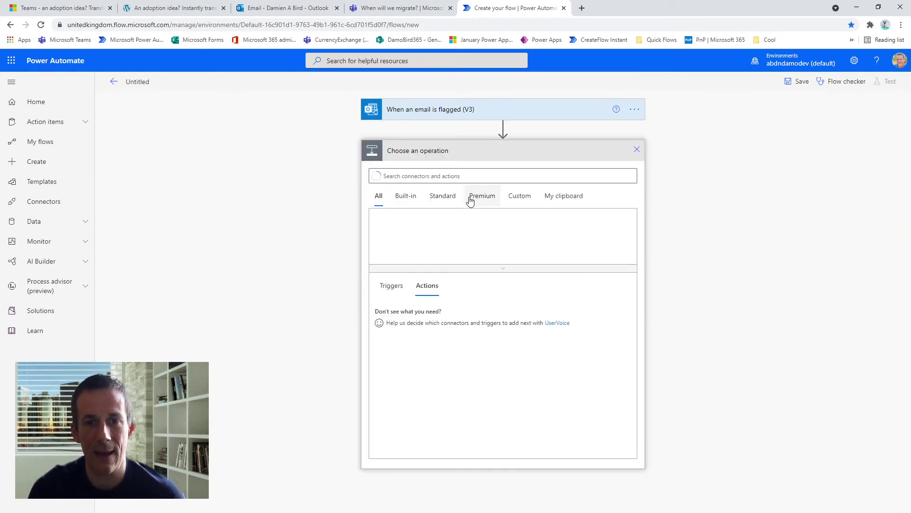
click(565, 201)
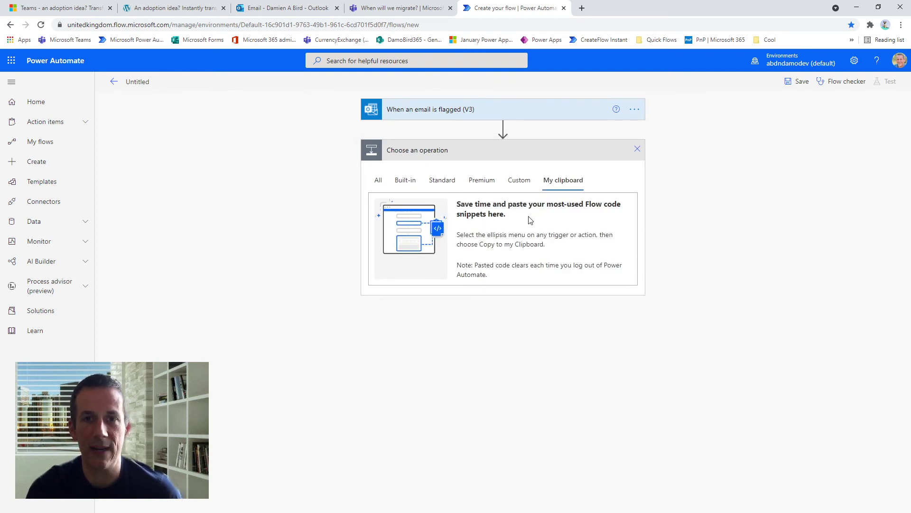
key(ctrl+v)
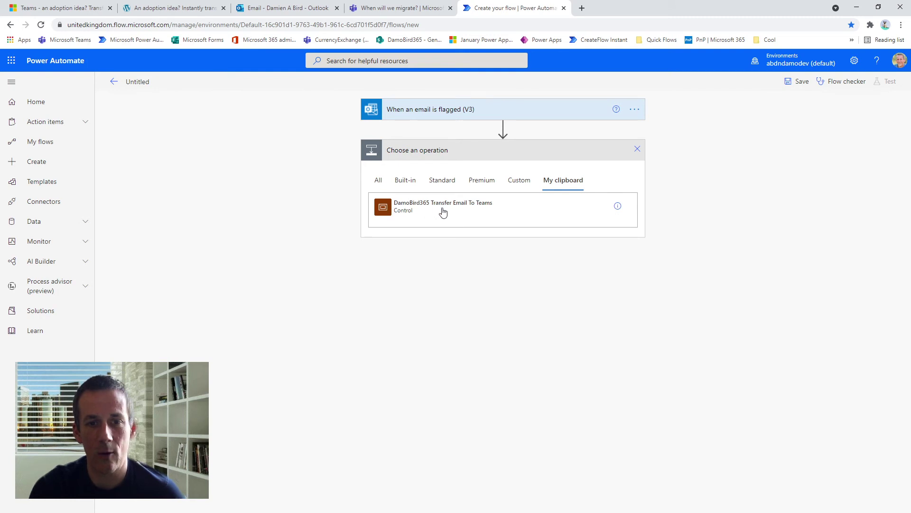
click(403, 211)
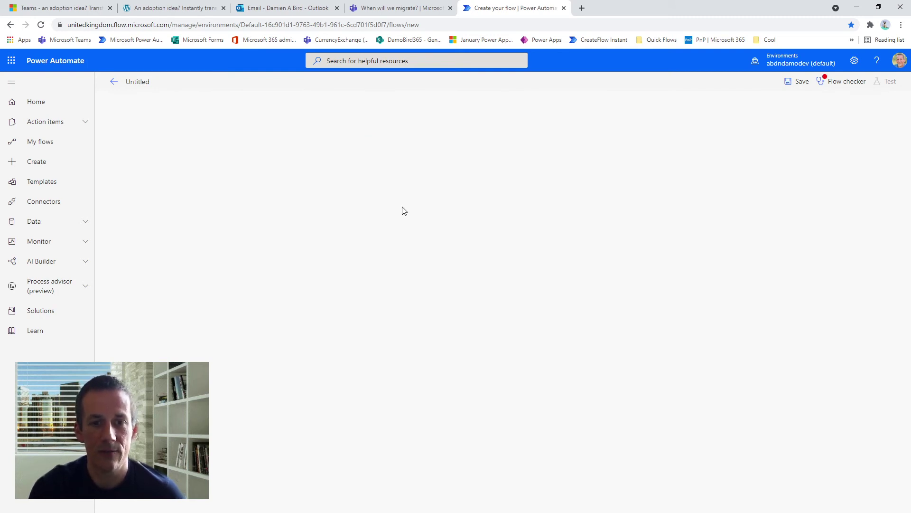
click(451, 159)
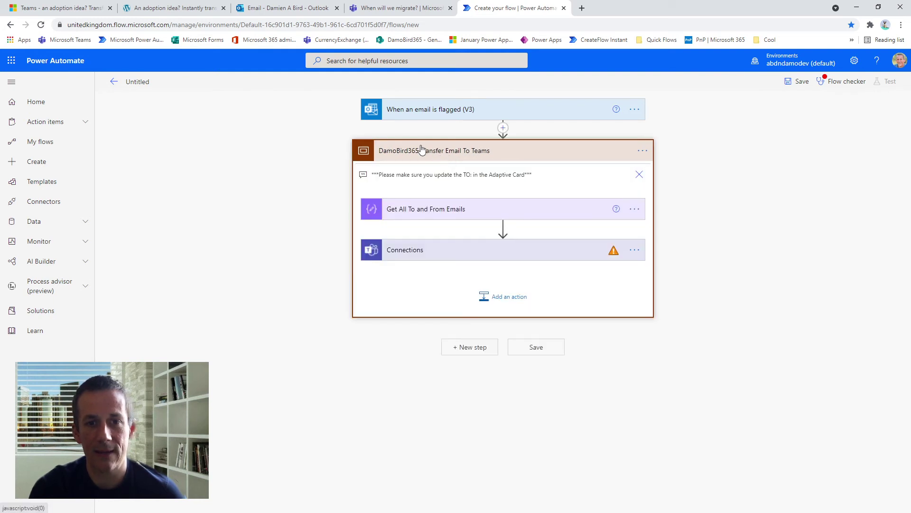
click(422, 213)
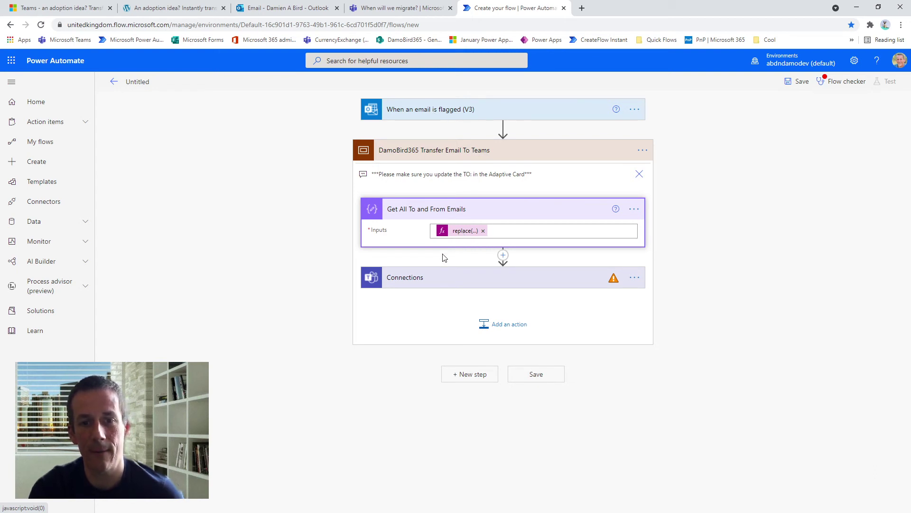
Step: Choose a valid Teams connection and replace the placeholder recipient with your own user
click(460, 280)
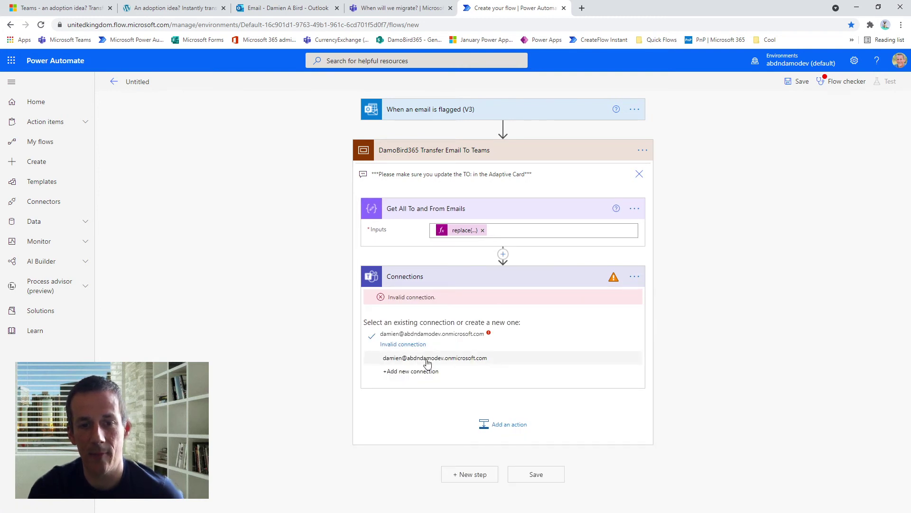
click(406, 281)
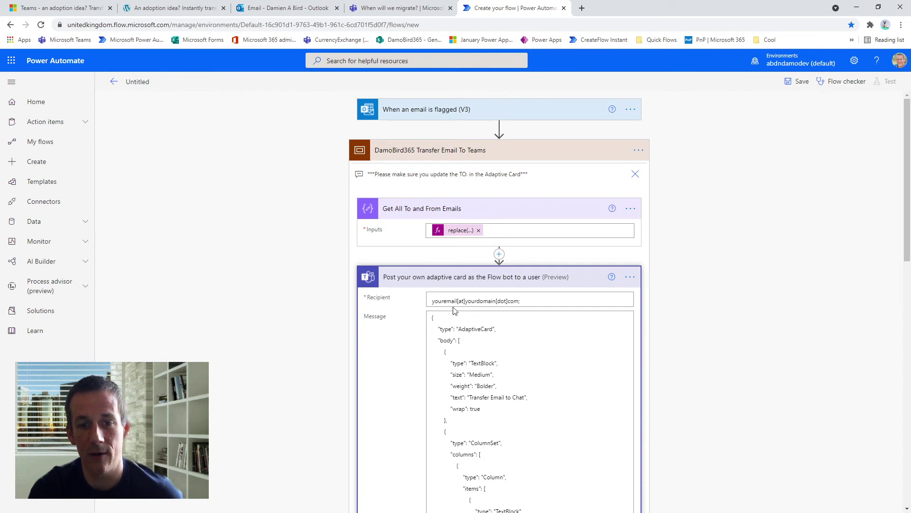
triple_click(533, 301)
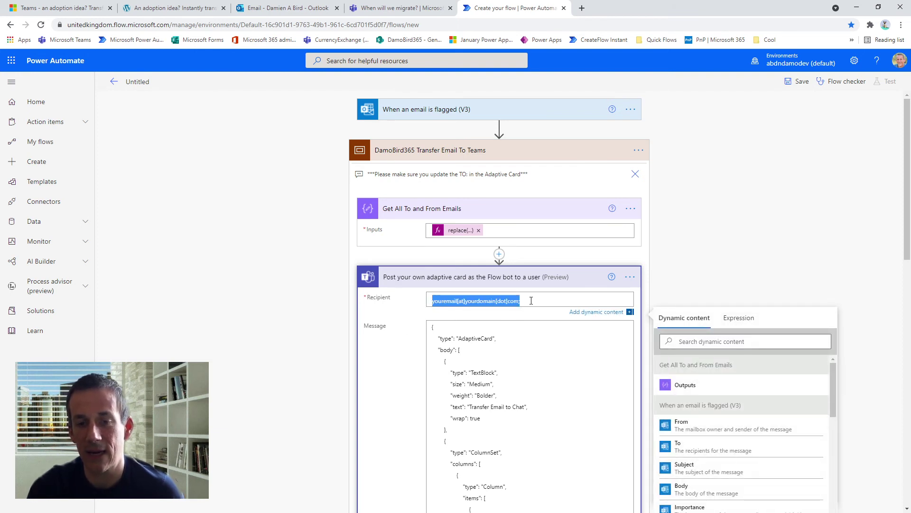
text(damien)
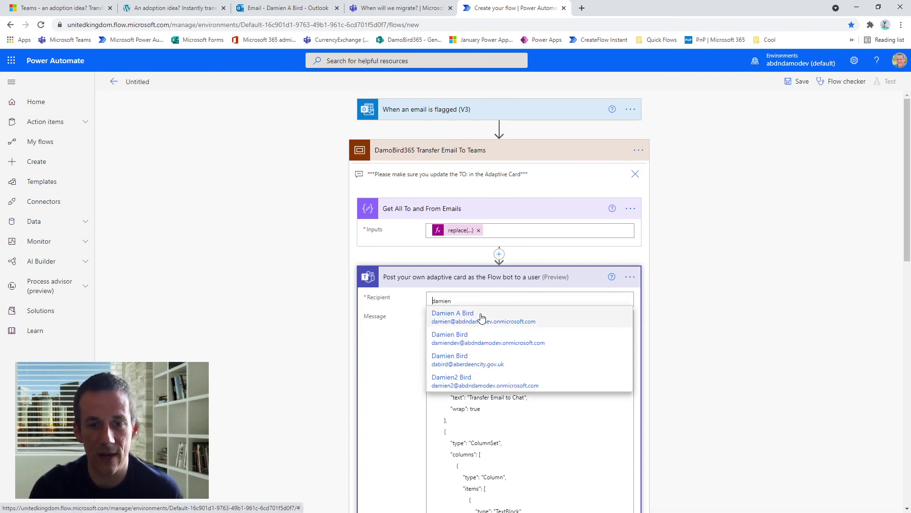
click(485, 315)
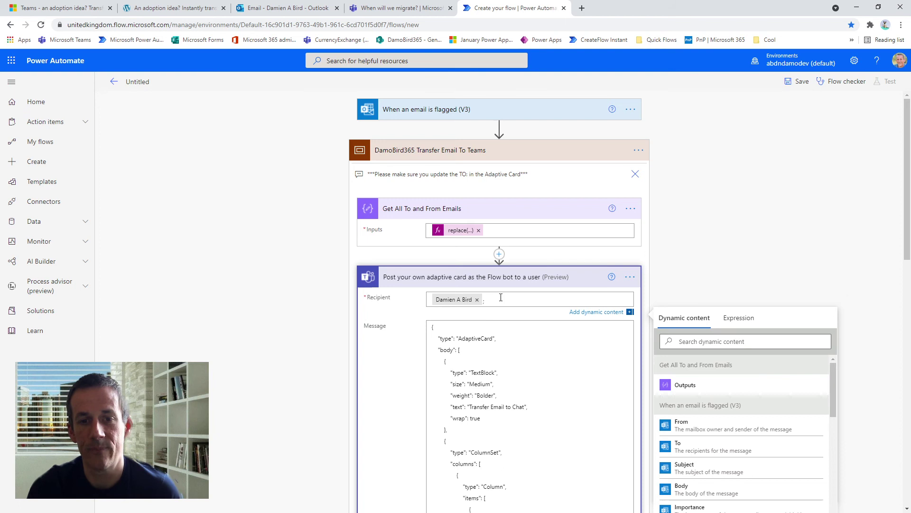
scroll(492, 339, down, 5)
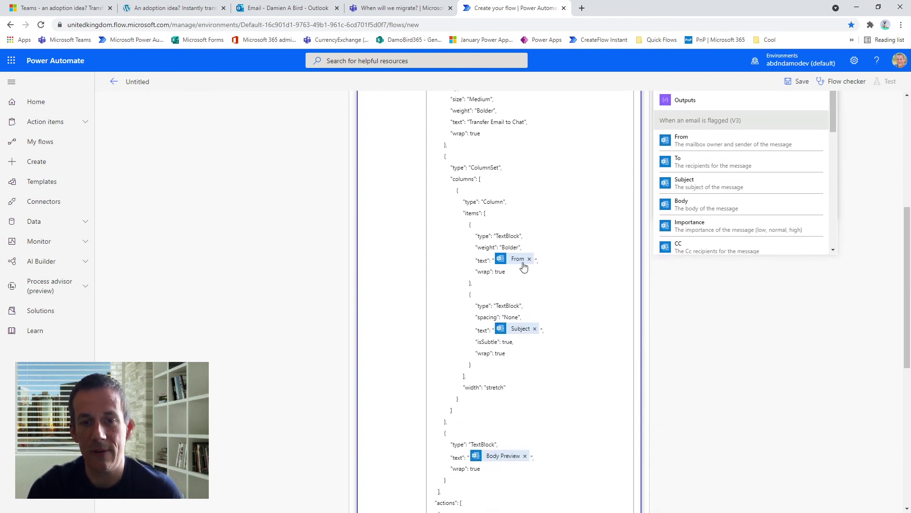
scroll(515, 268, down, 2)
scroll(533, 324, down, 3)
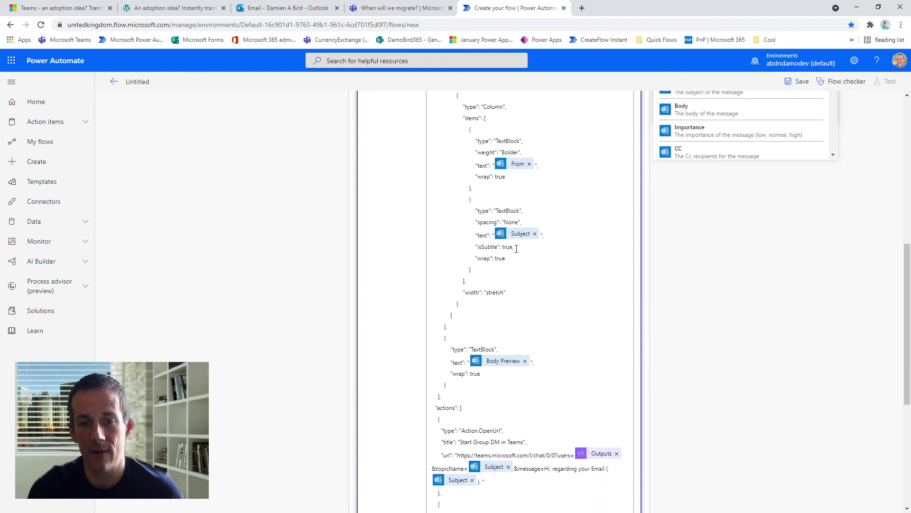
scroll(499, 367, down, 1)
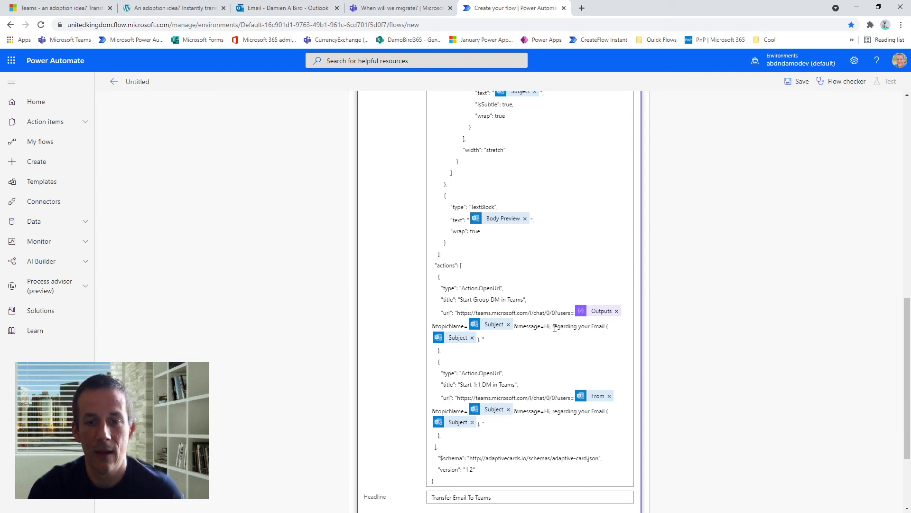
scroll(546, 332, down, 3)
scroll(497, 396, up, 10)
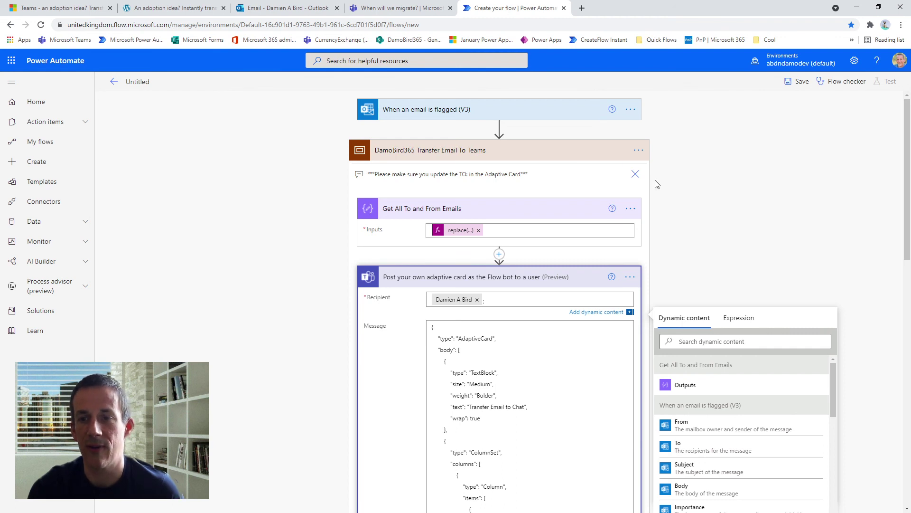
Step: Open the Flow bot chat in Teams to view the Transfer Email to Chat card's group and 1:1 buttons
click(405, 11)
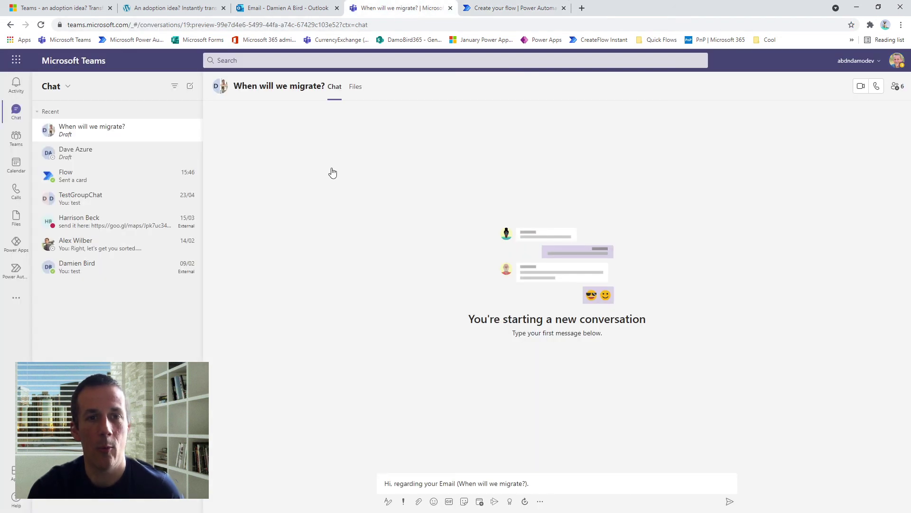
click(88, 182)
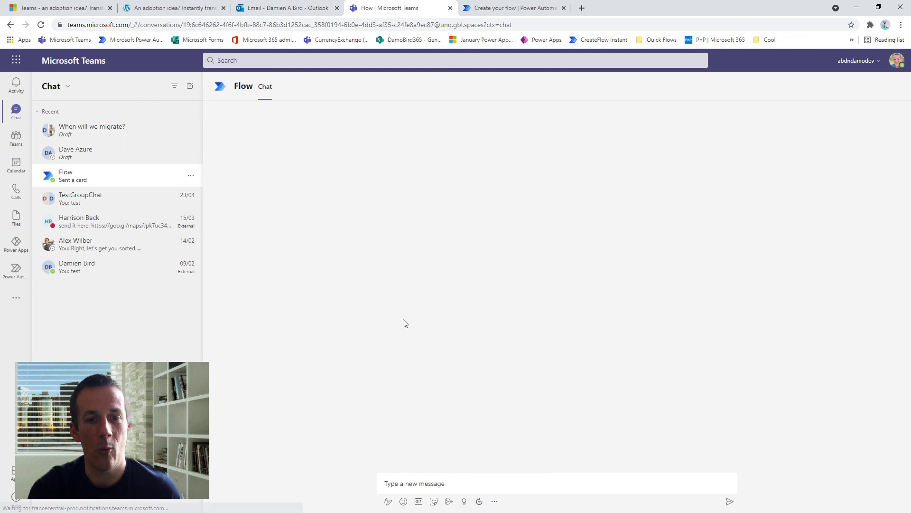